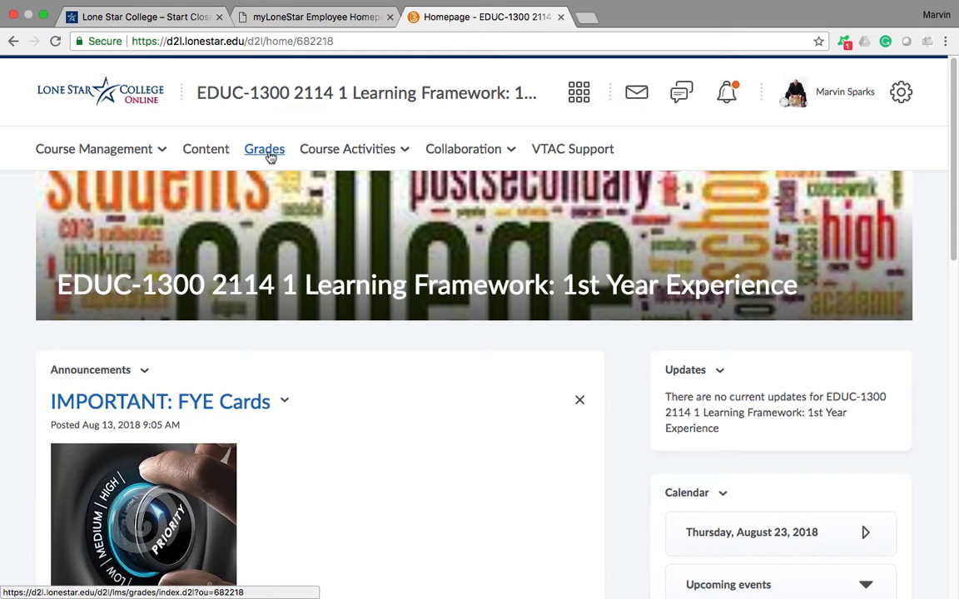
Step: Open the course gradebook and review the grade item columns in the Required Assignments category
left_click(264, 149)
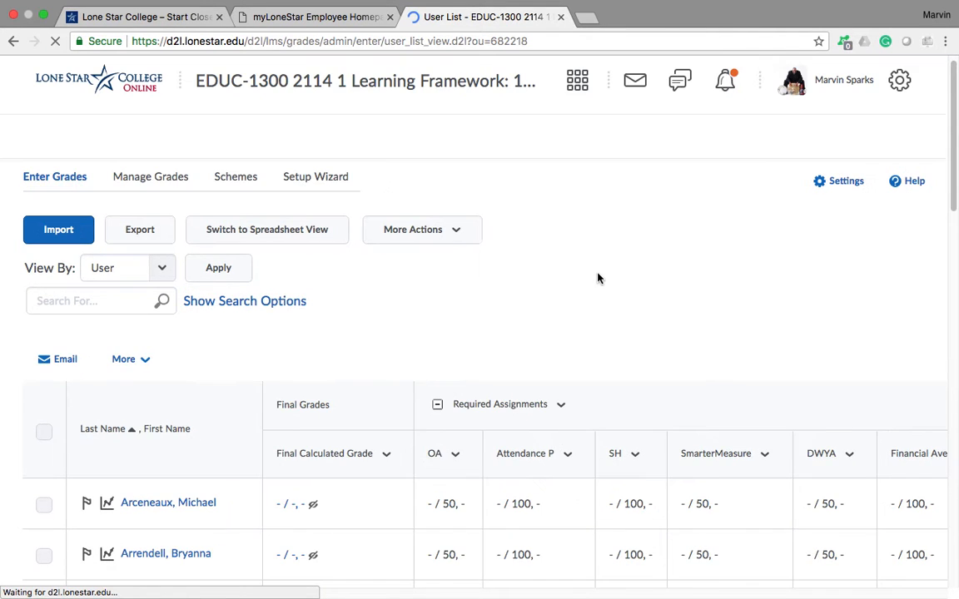
scroll(596, 278, "down", 1)
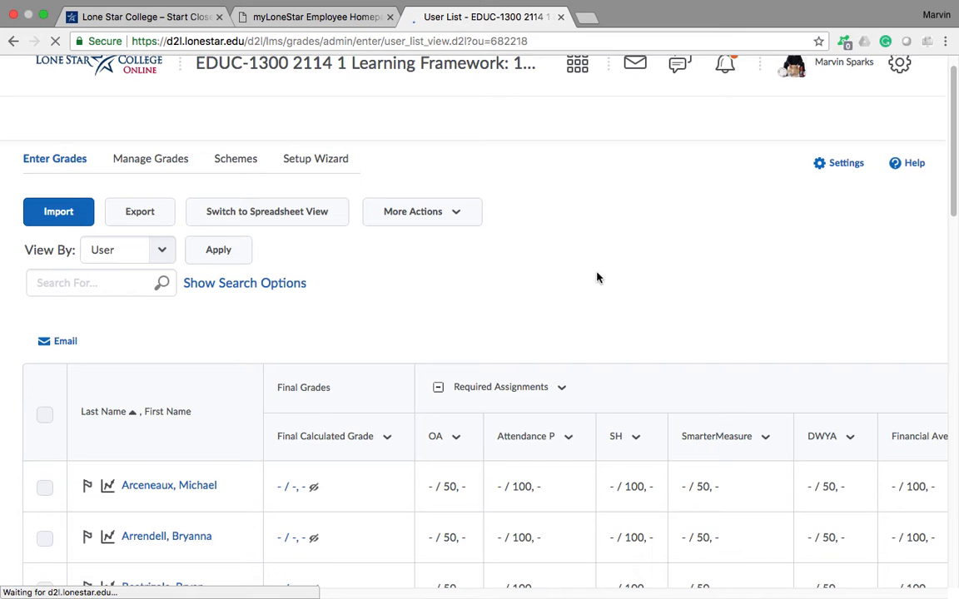
scroll(597, 278, "down", 3)
scroll(596, 278, "down", 4)
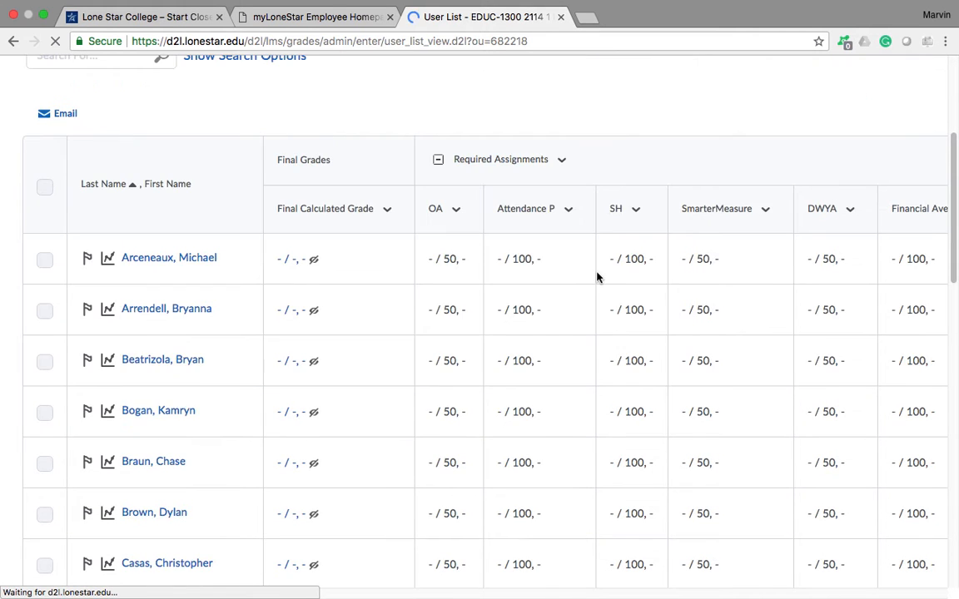
scroll(597, 278, "up", 1)
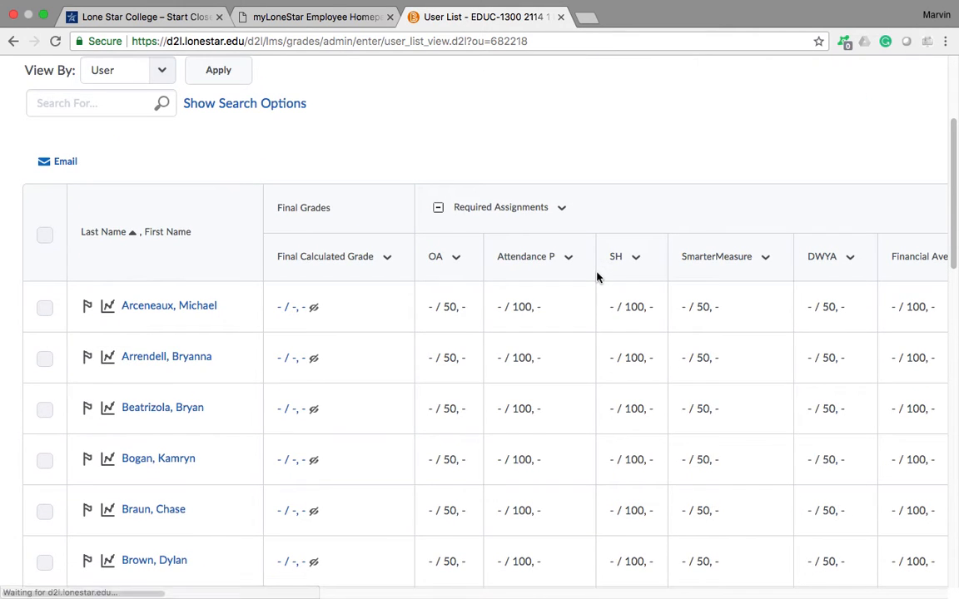
scroll(597, 278, "up", 1)
scroll(516, 266, "right", 1)
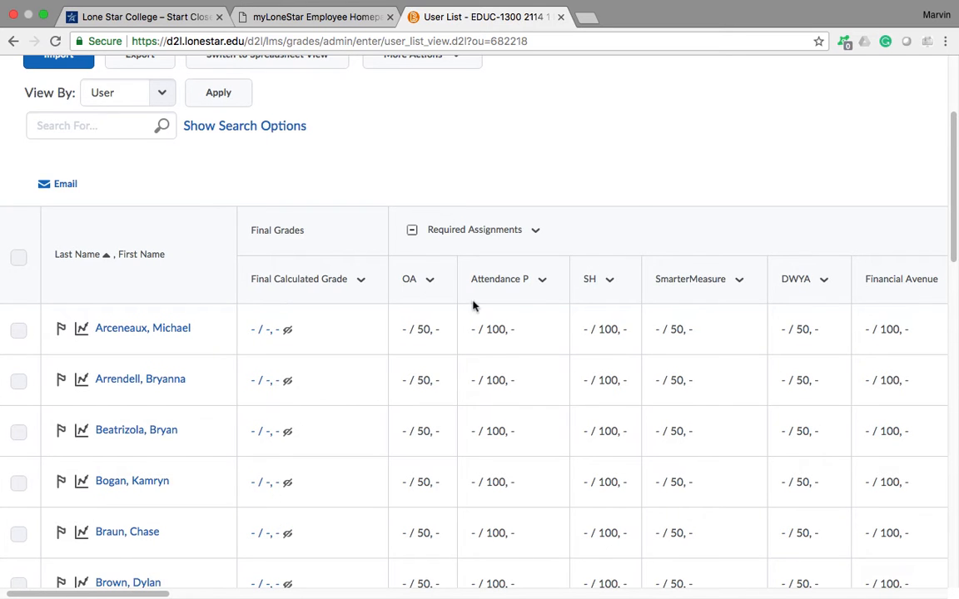
scroll(652, 220, "right", 5)
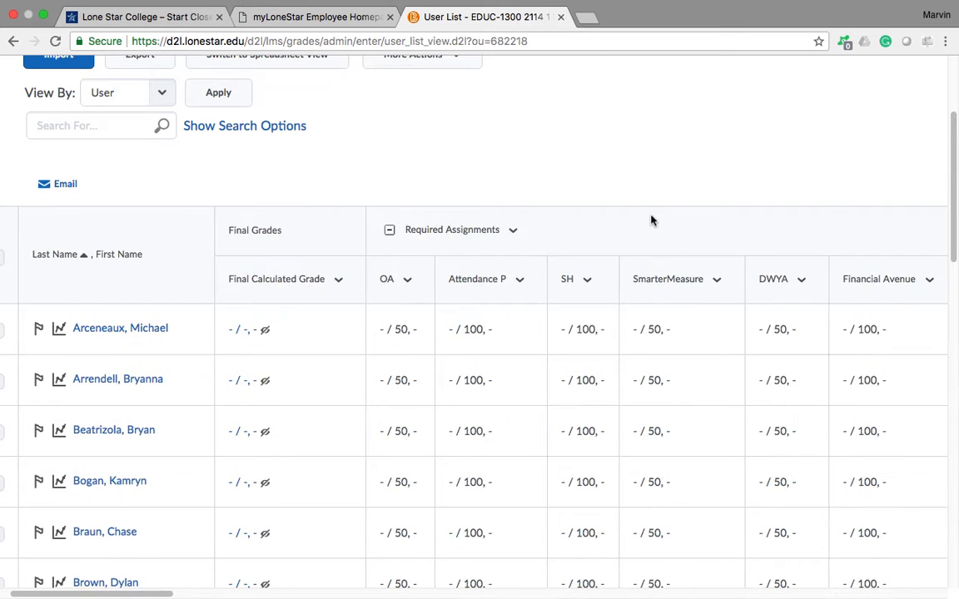
scroll(652, 220, "right", 10)
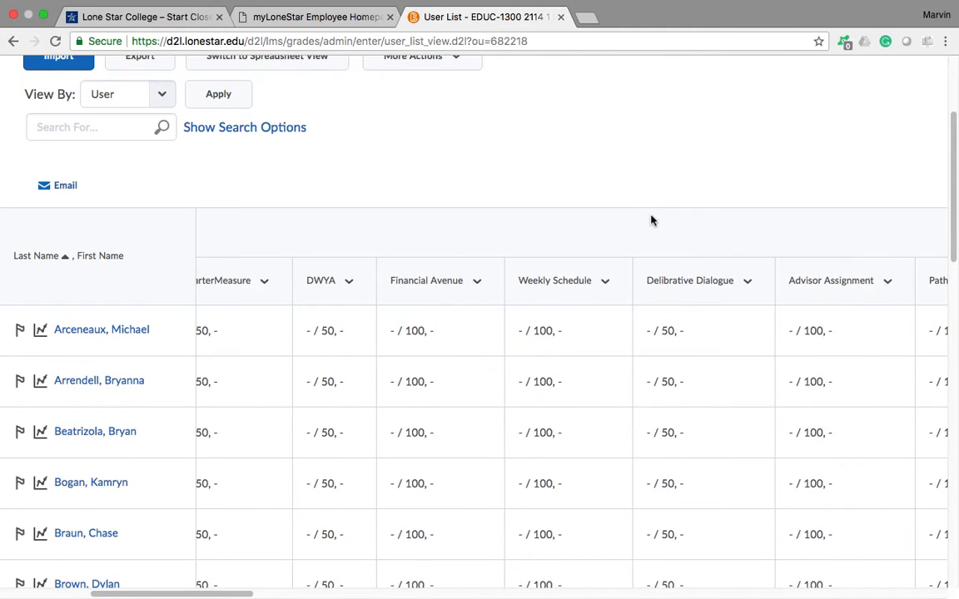
scroll(652, 219, "right", 7)
scroll(652, 219, "down", 1)
scroll(651, 220, "right", 14)
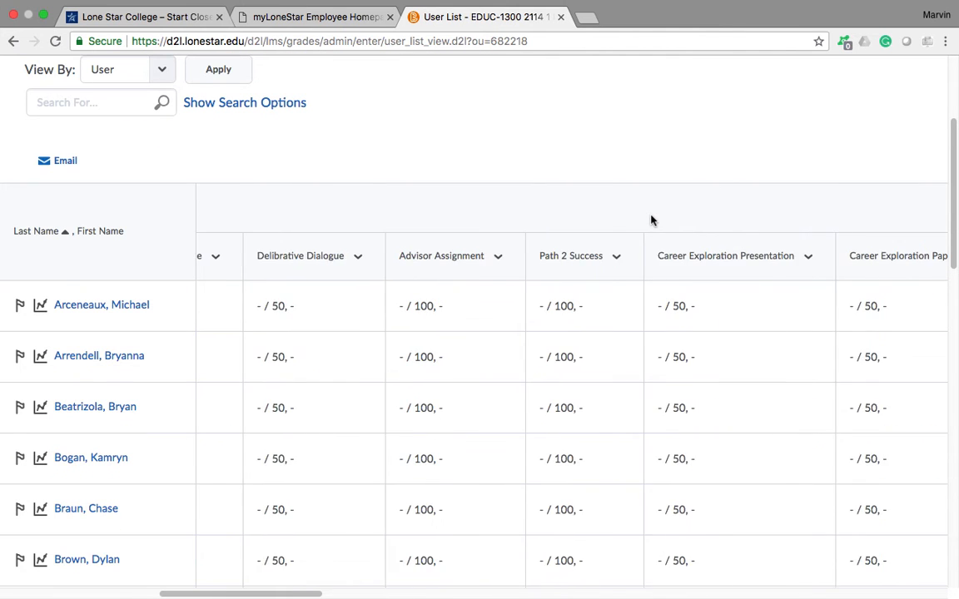
Step: Collapse the Other Assignments category in the gradebook
scroll(651, 220, "right", 7)
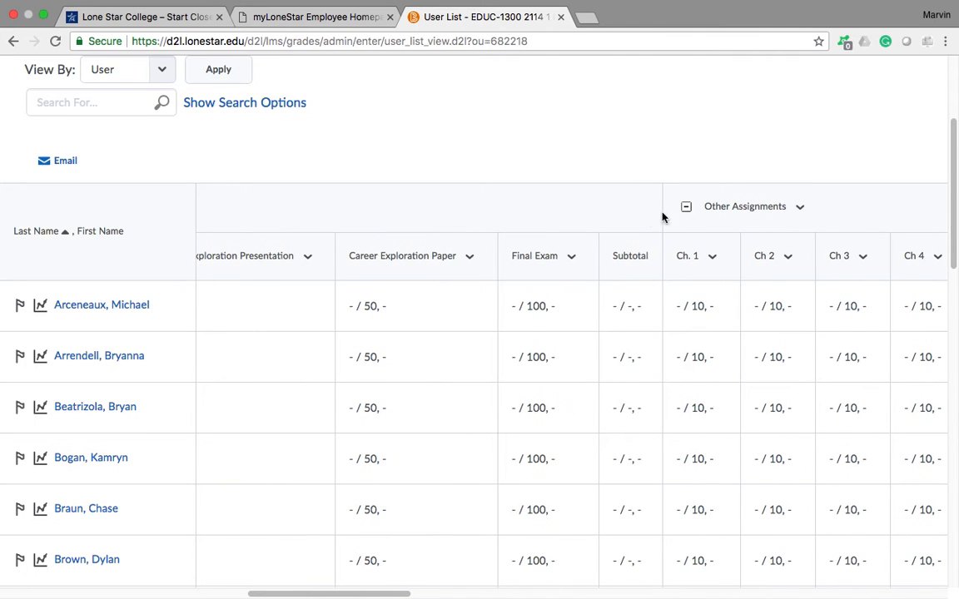
scroll(687, 223, "up", 1)
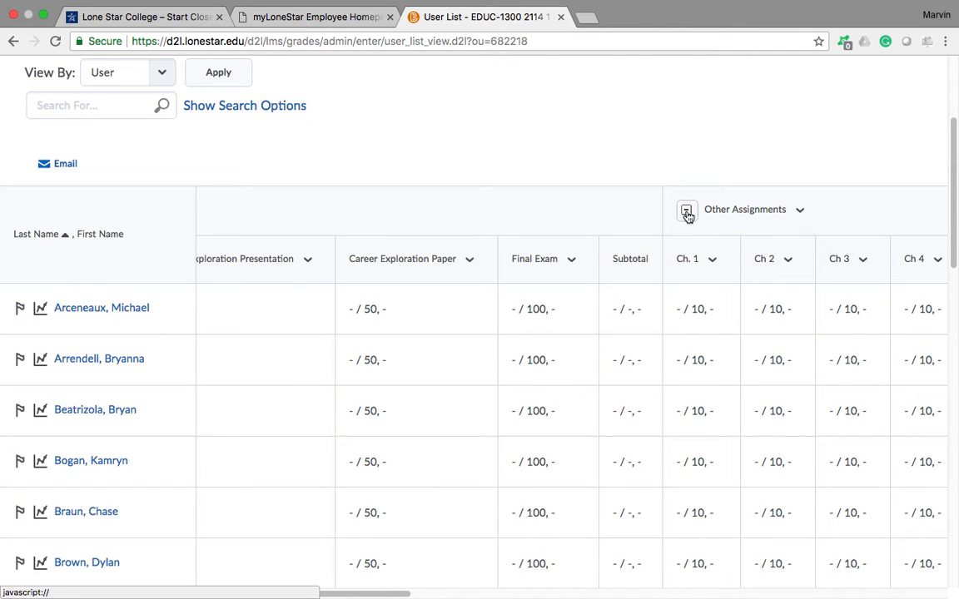
left_click(686, 212)
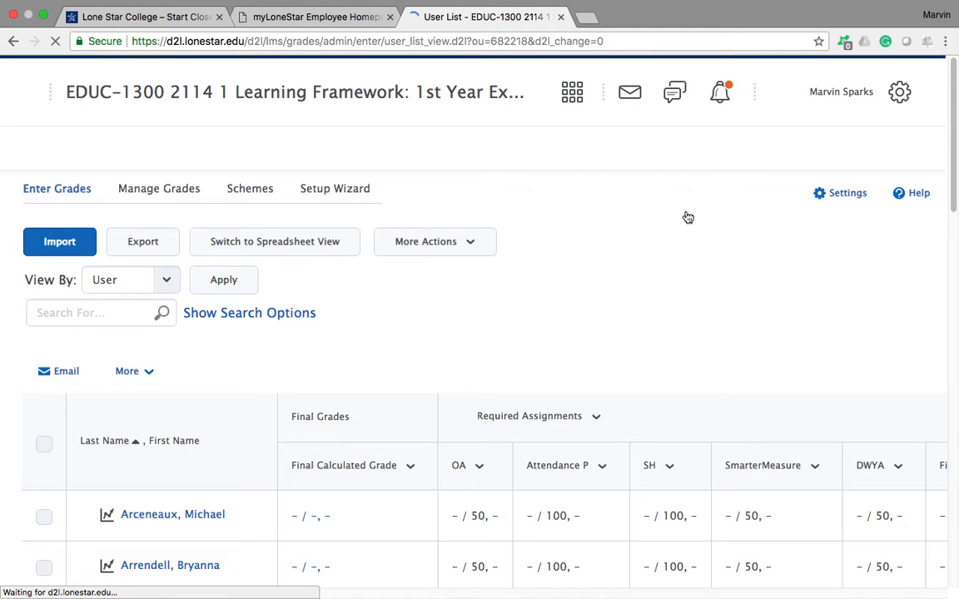
Step: Open the SLO's grade category for editing
scroll(687, 217, "down", 3)
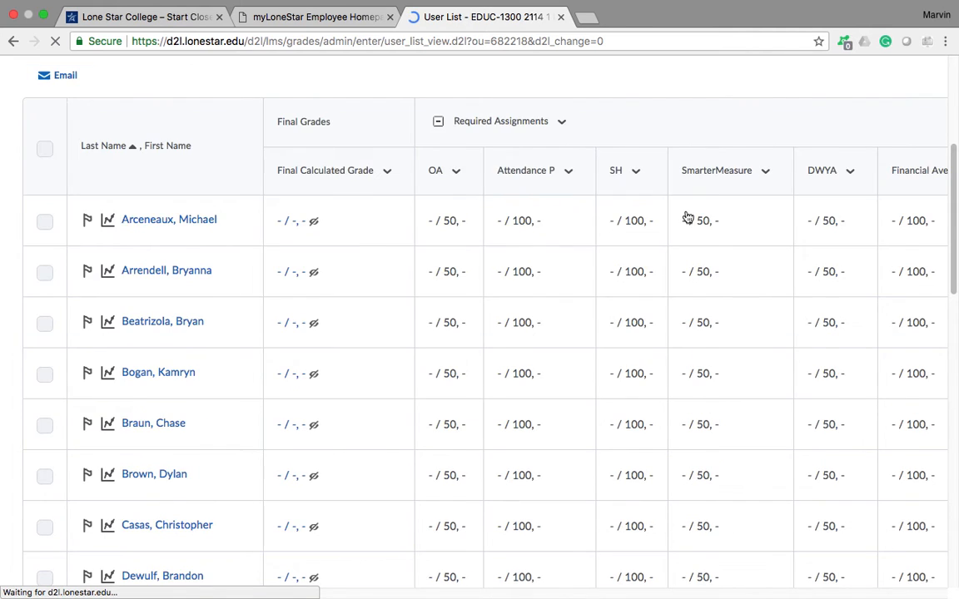
scroll(687, 217, "right", 4)
scroll(688, 217, "right", 10)
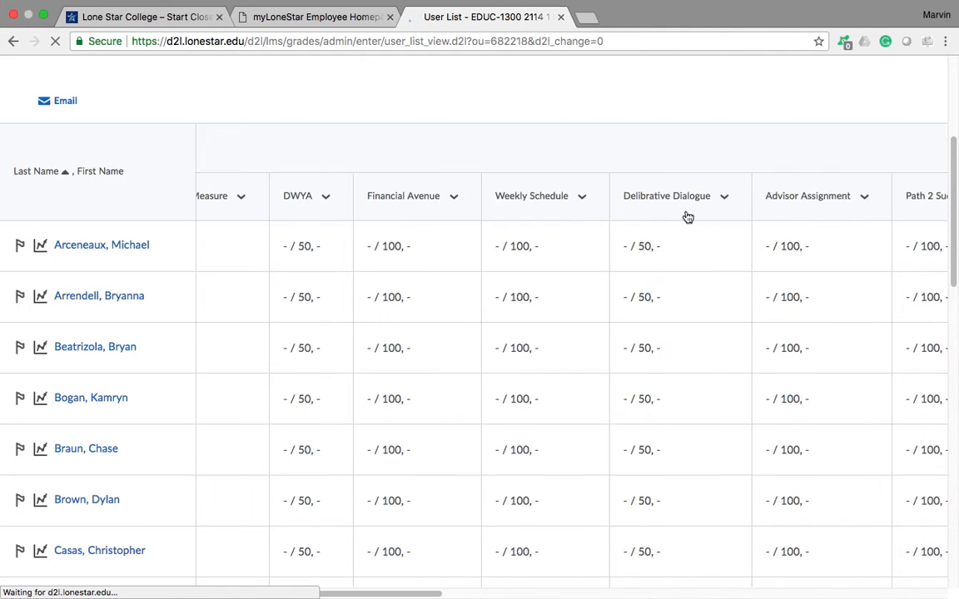
scroll(687, 217, "right", 10)
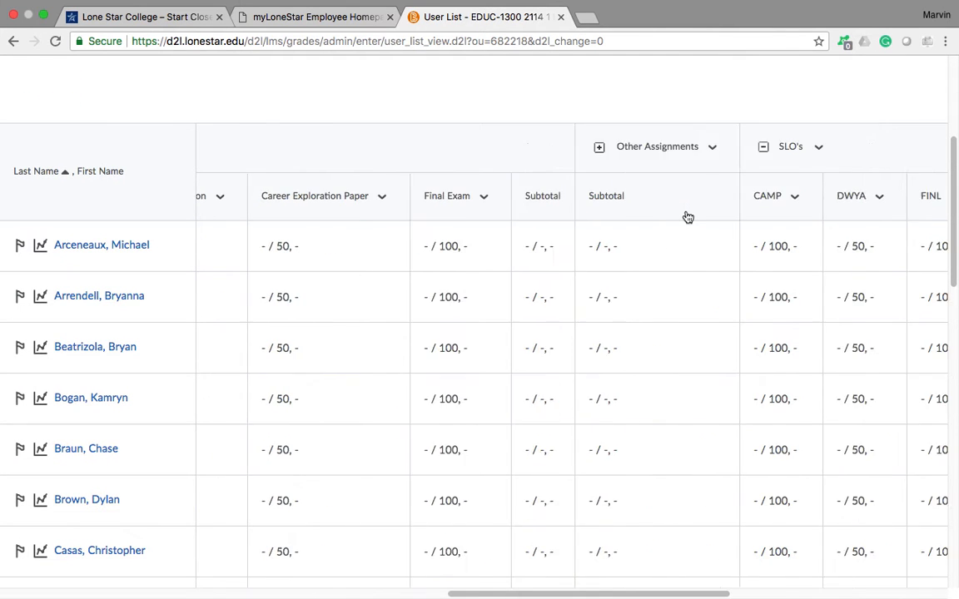
scroll(687, 217, "right", 2)
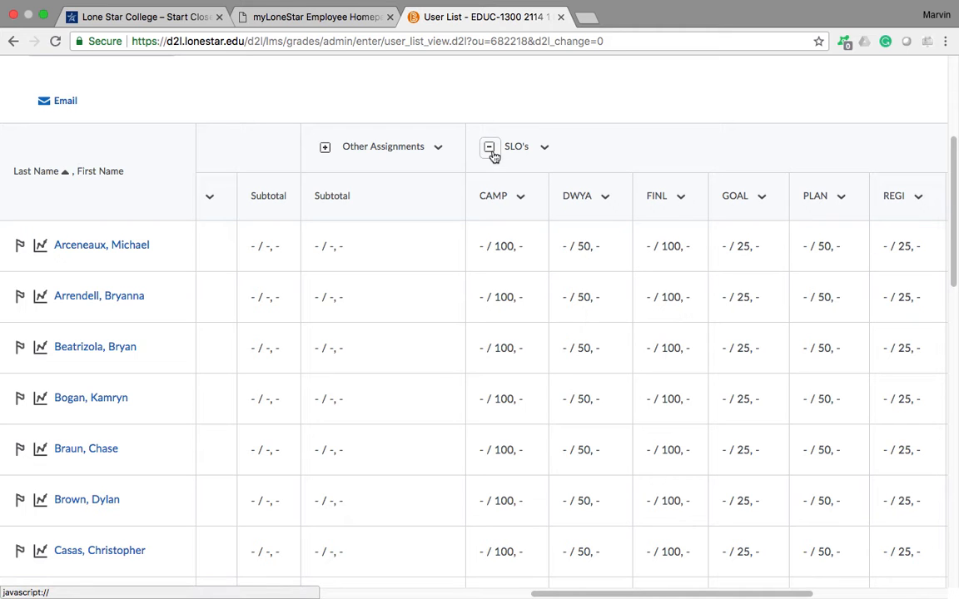
left_click(546, 149)
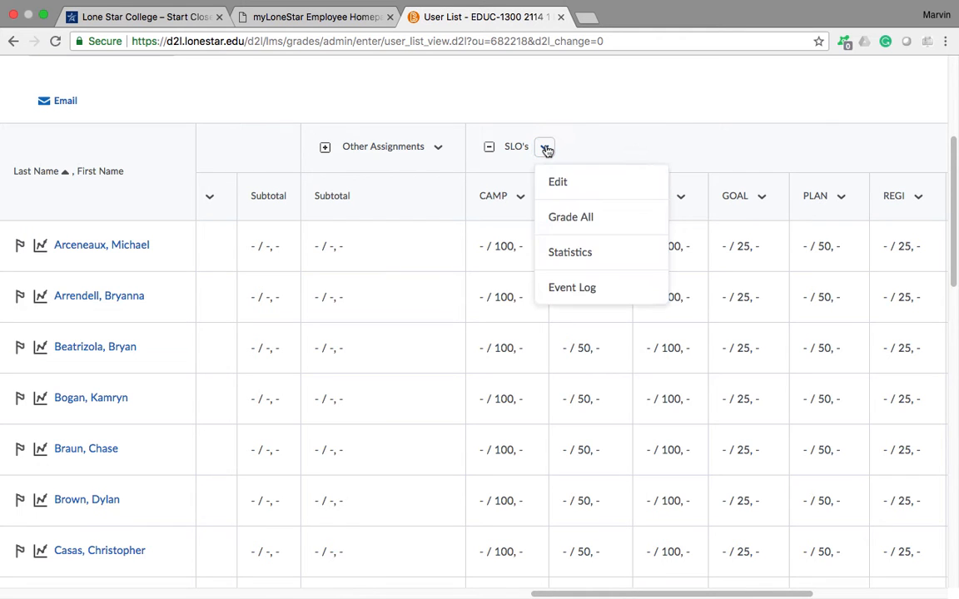
left_click(555, 183)
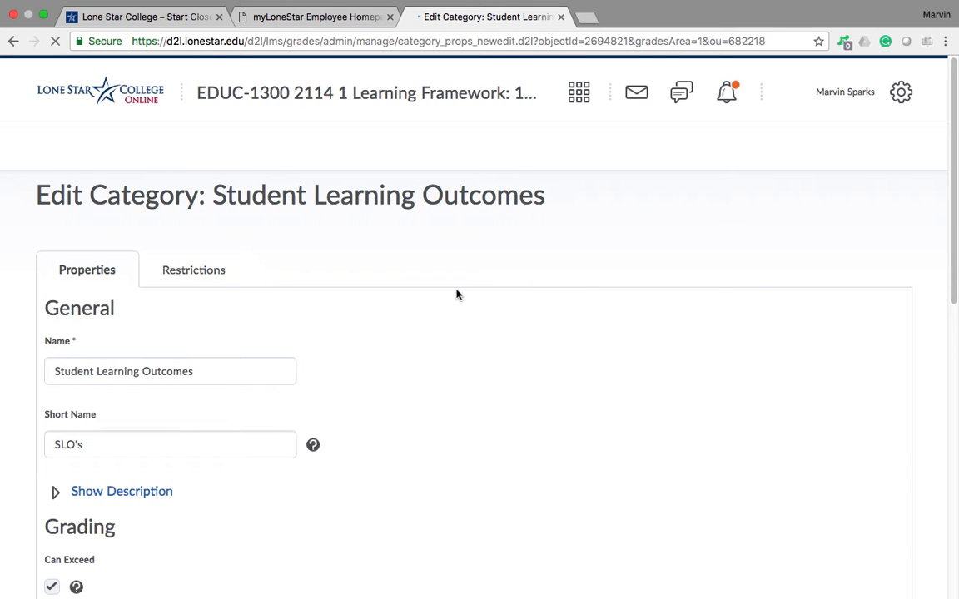
Step: Read the help information for the Exclude from Final Grade Calculation option in the category's grading settings and dismiss it
scroll(456, 293, "down", 5)
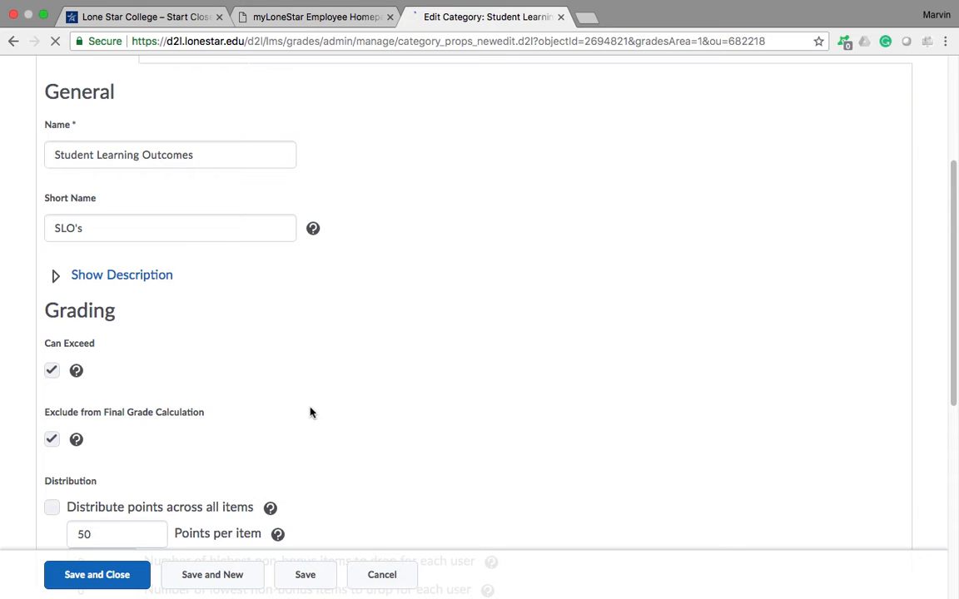
left_click(77, 440)
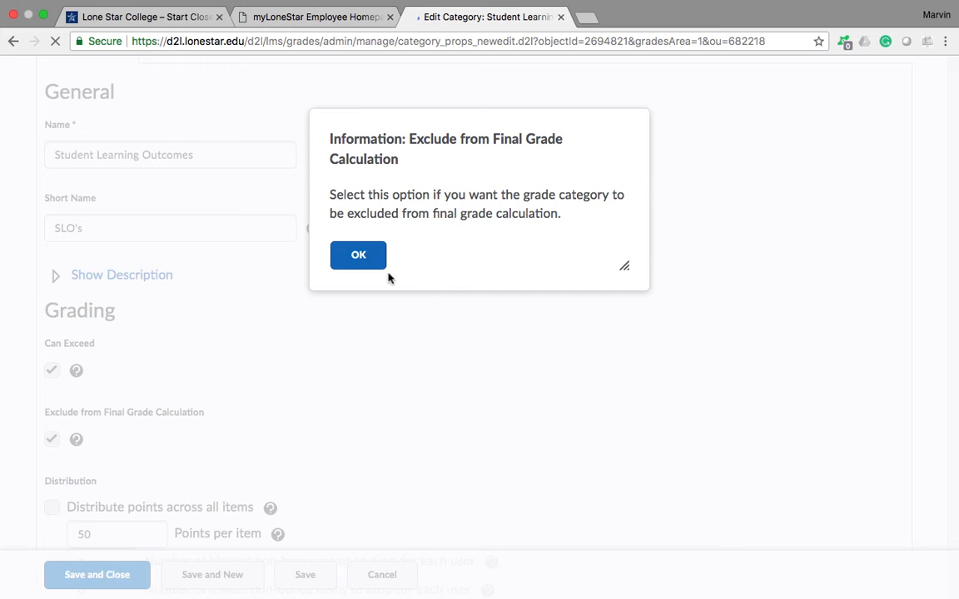
left_click(359, 256)
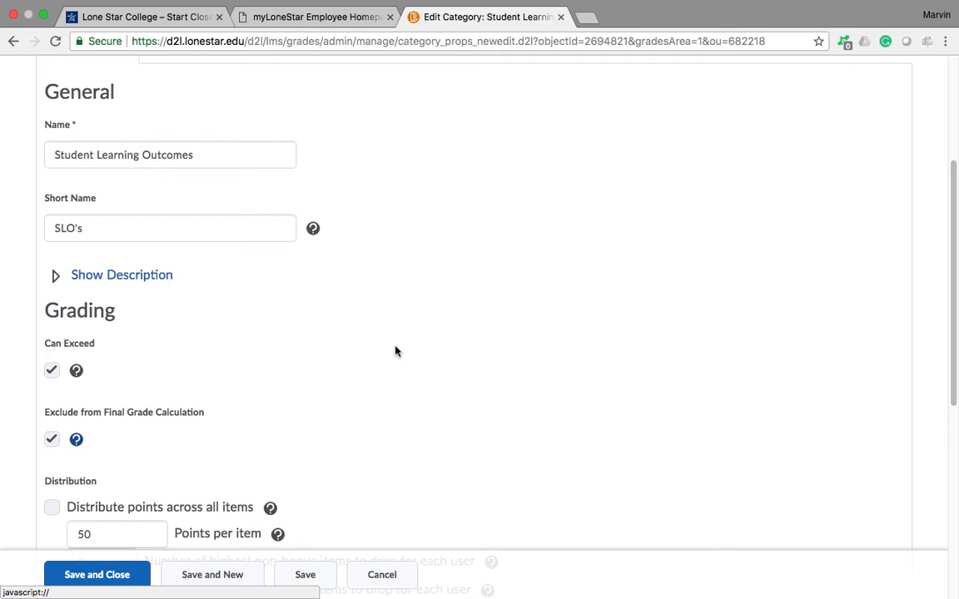
scroll(394, 352, "down", 1)
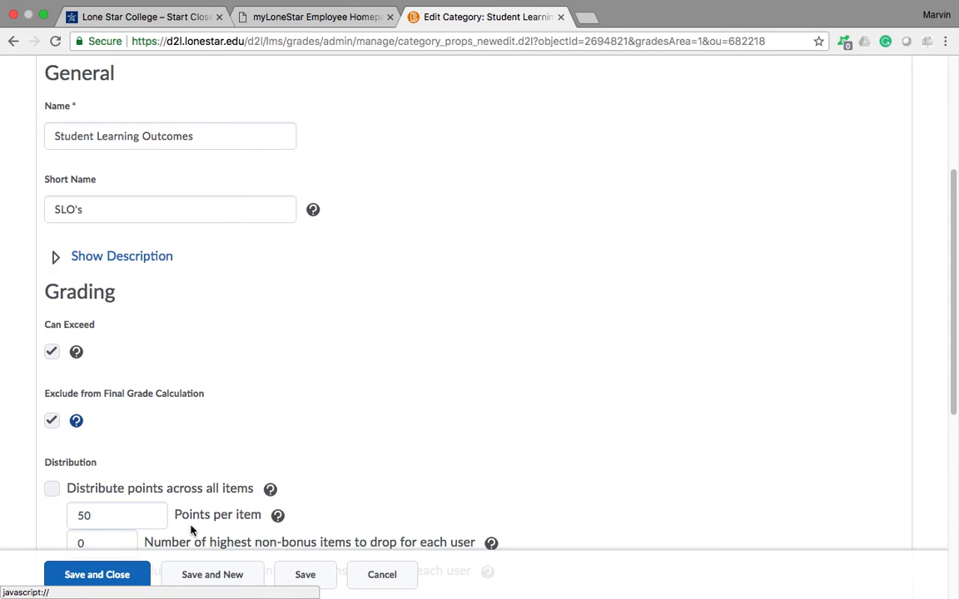
Step: Try to save and close the Student Learning Outcomes category or cancel editing, reloading the page before another save attempt
left_click(116, 576)
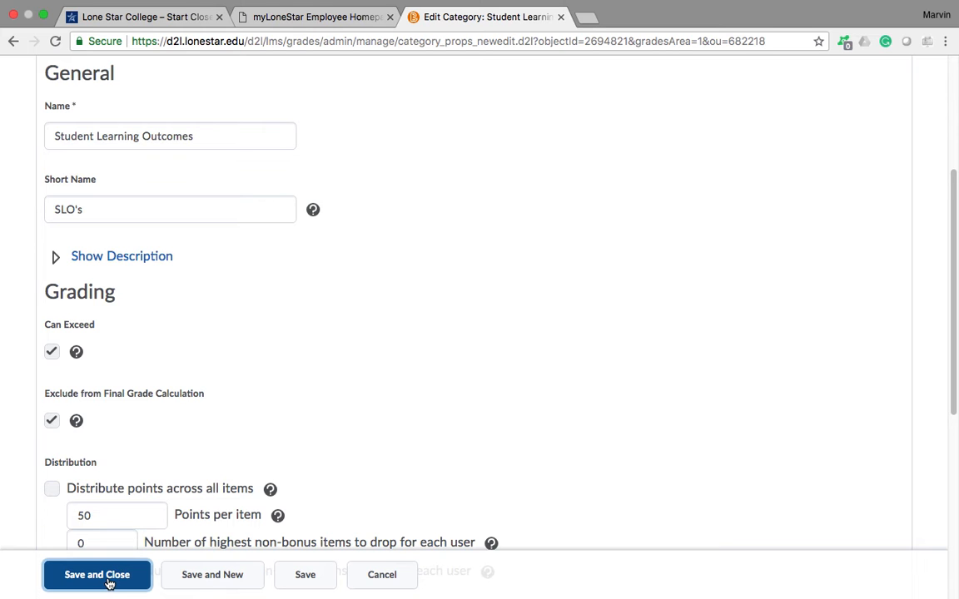
left_click(383, 582)
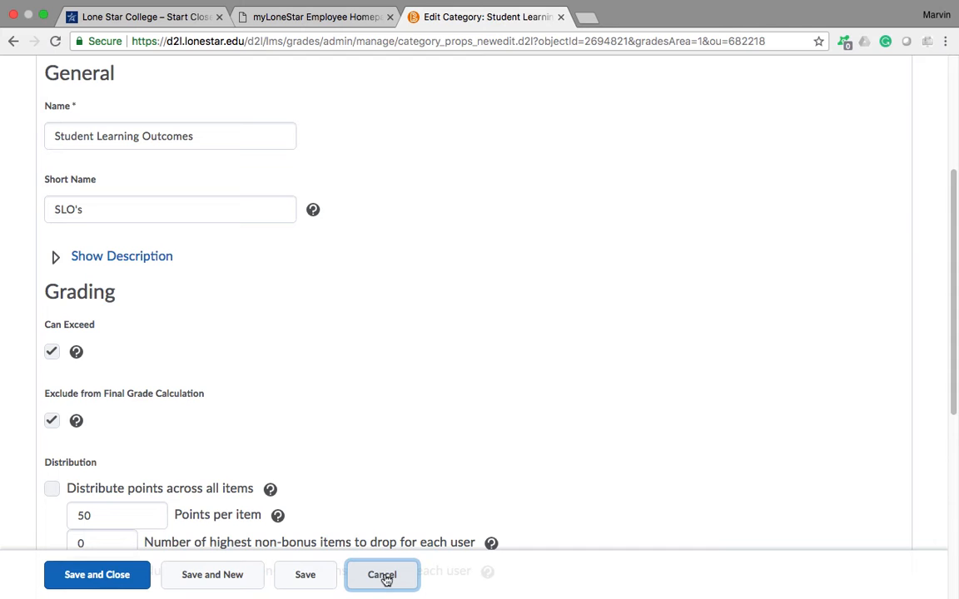
left_click(116, 580)
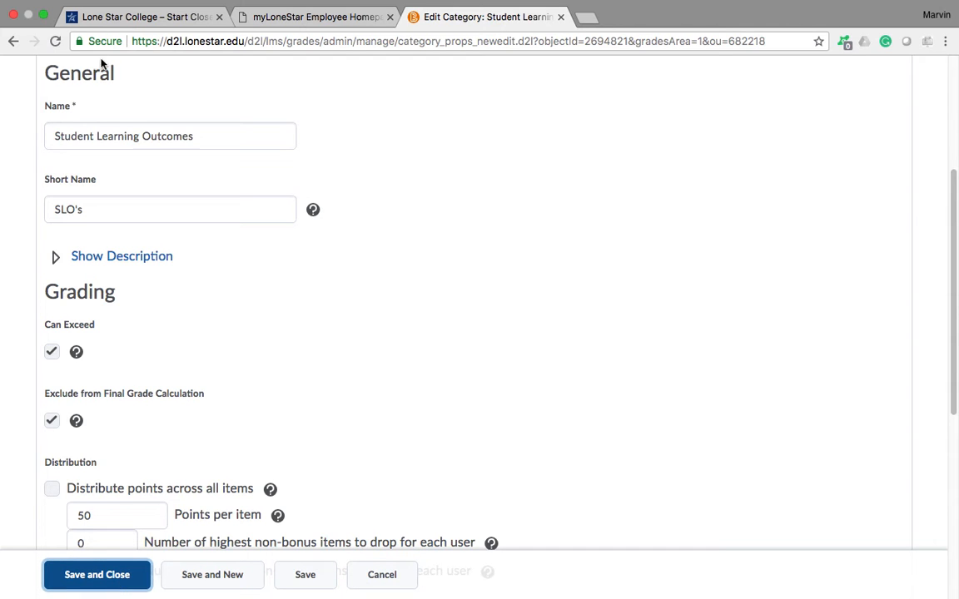
left_click(54, 42)
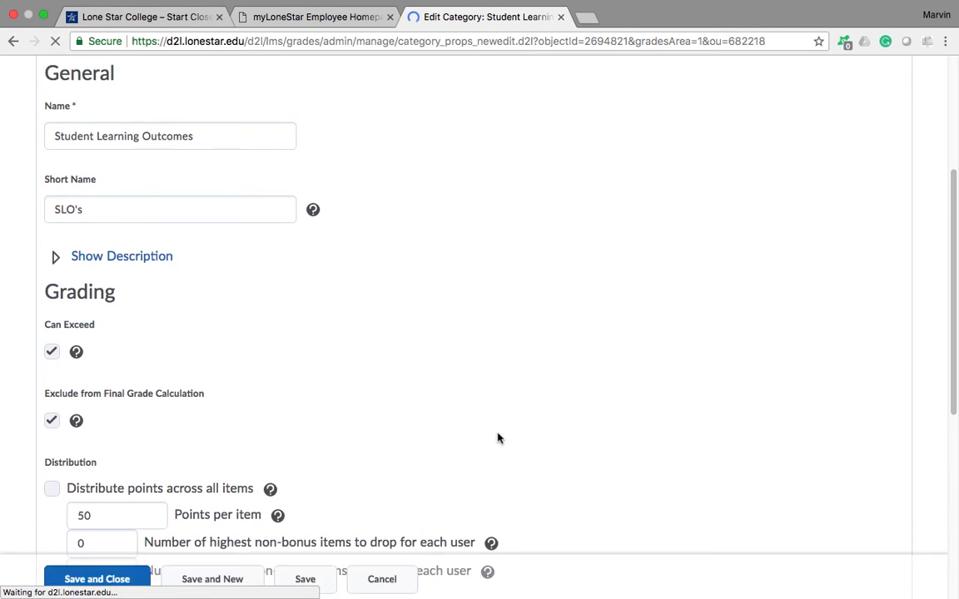
left_click(86, 574)
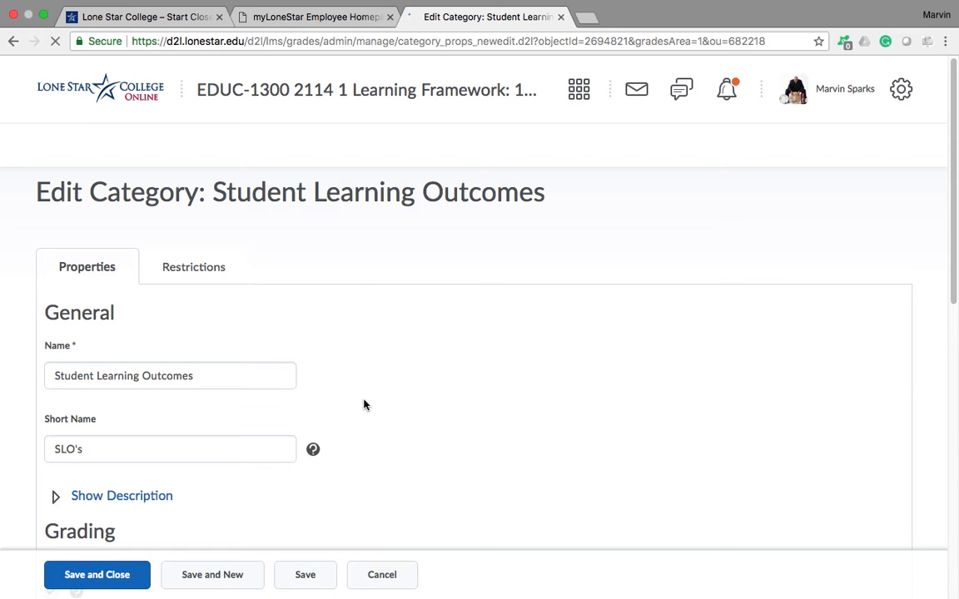
Step: Try to cancel the category editing, go back one page, reload the form and try saving and closing it again
left_click(385, 577)
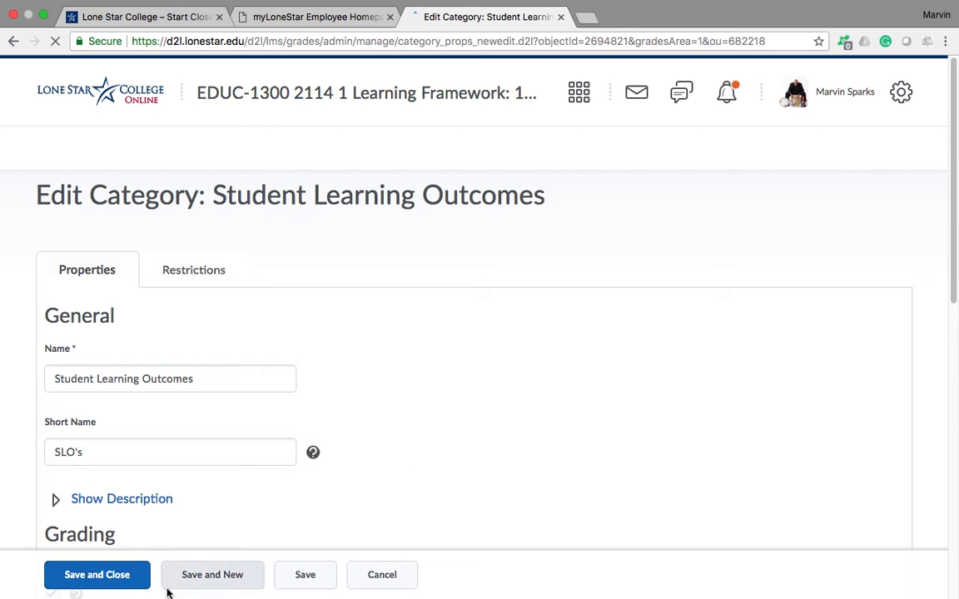
left_click(232, 457)
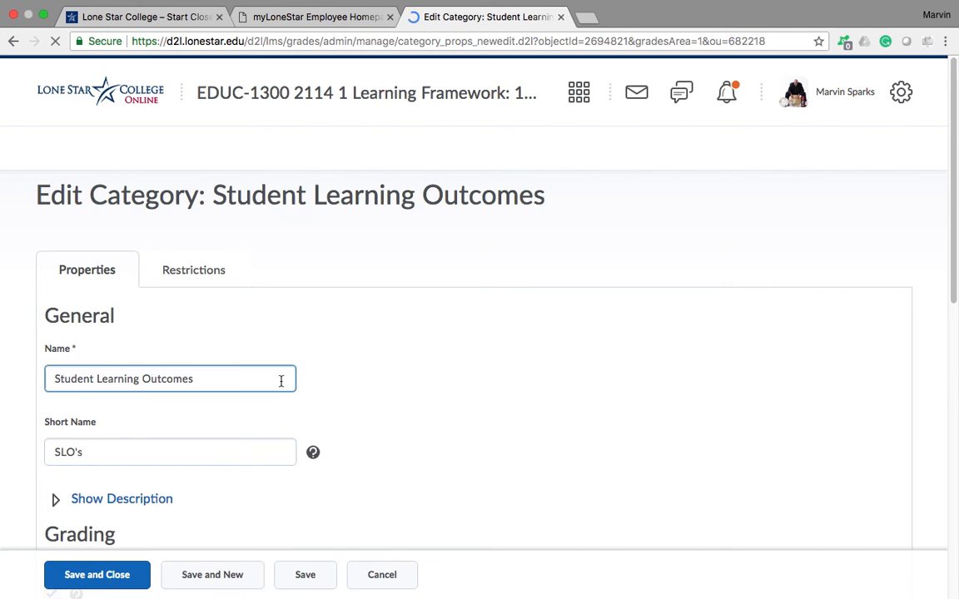
left_click(13, 43)
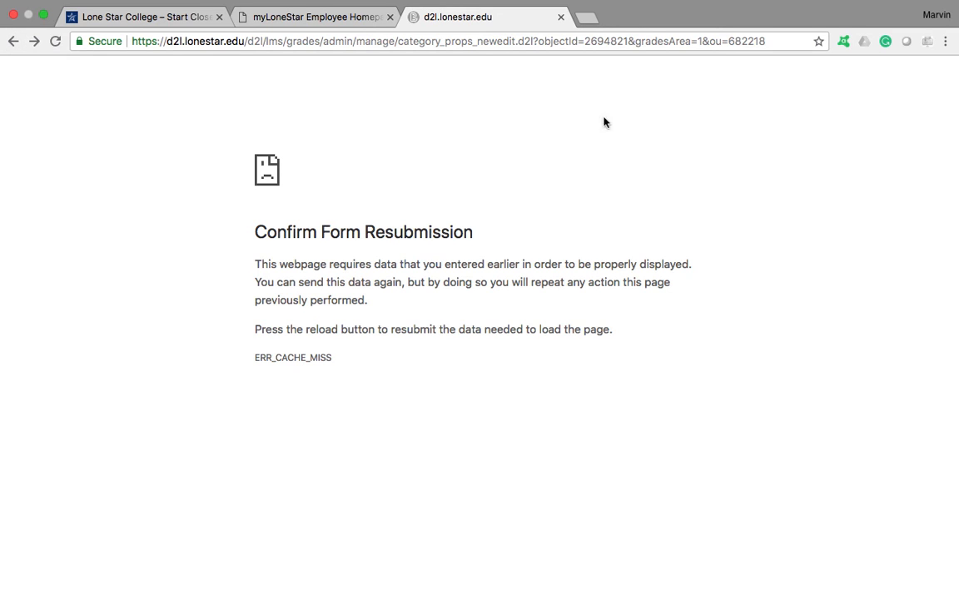
left_click(55, 42)
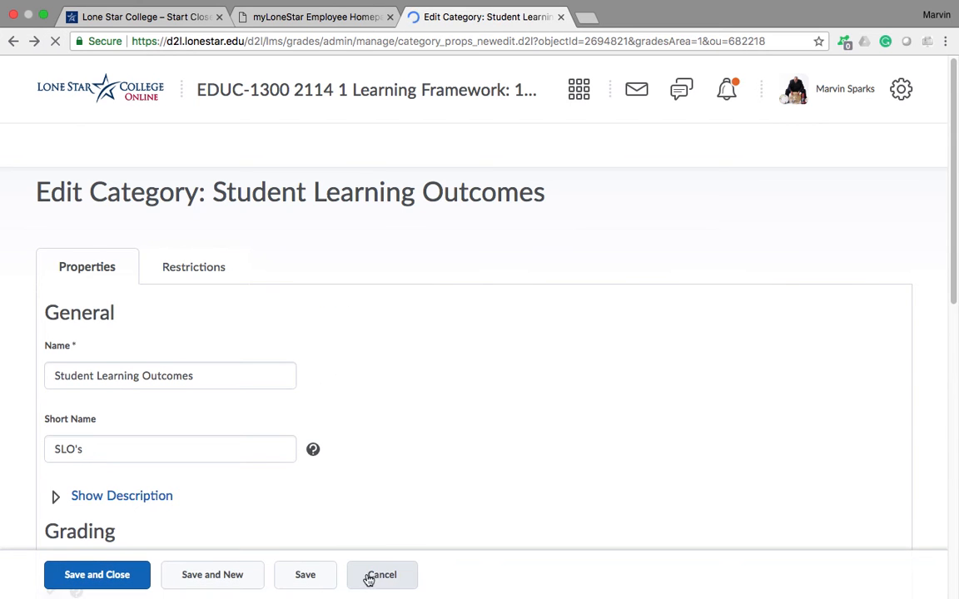
left_click(102, 576)
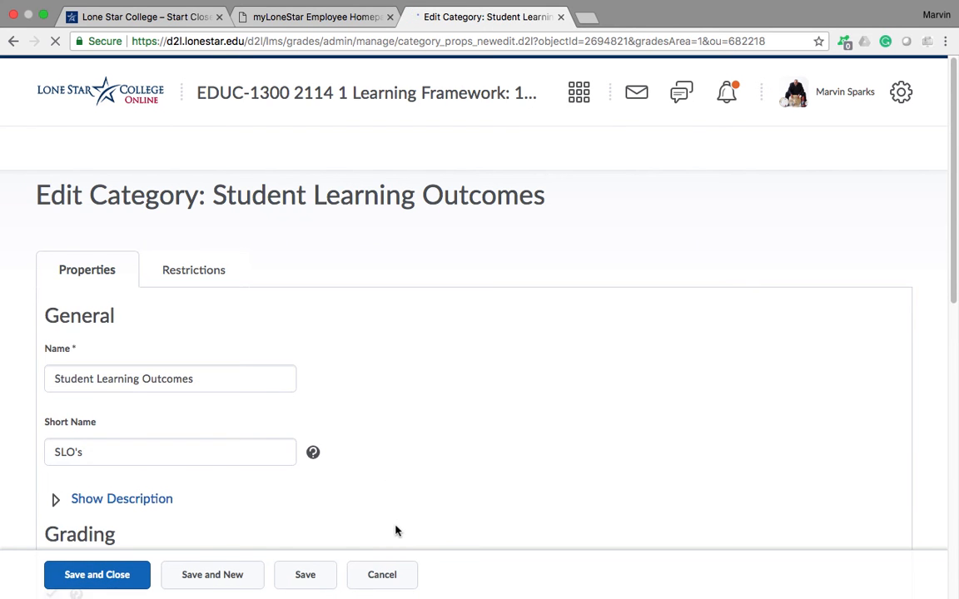
Step: Try to leave the Student Learning Outcomes category without saving
scroll(396, 531, "down", 3)
scroll(394, 528, "up", 2)
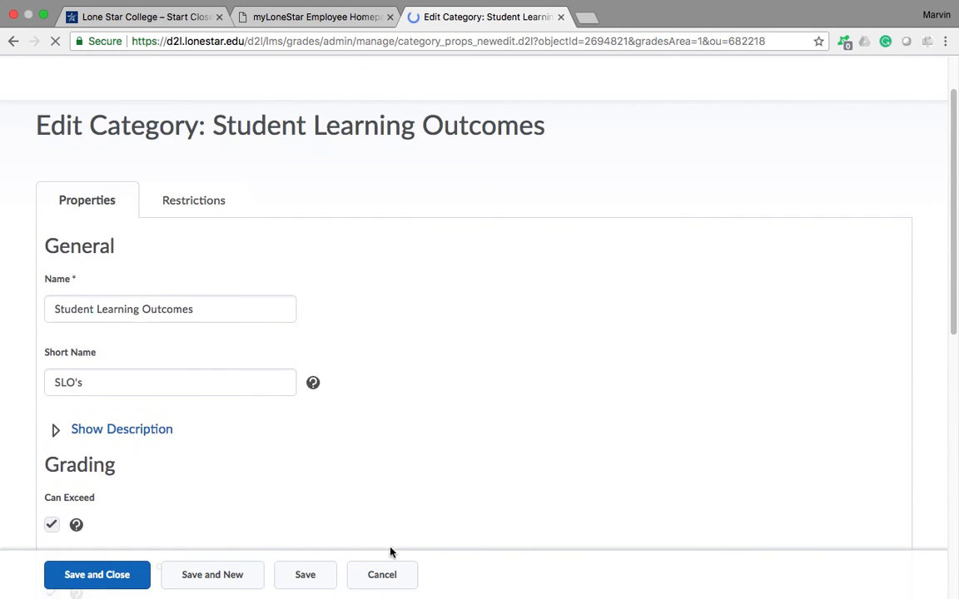
left_click(382, 581)
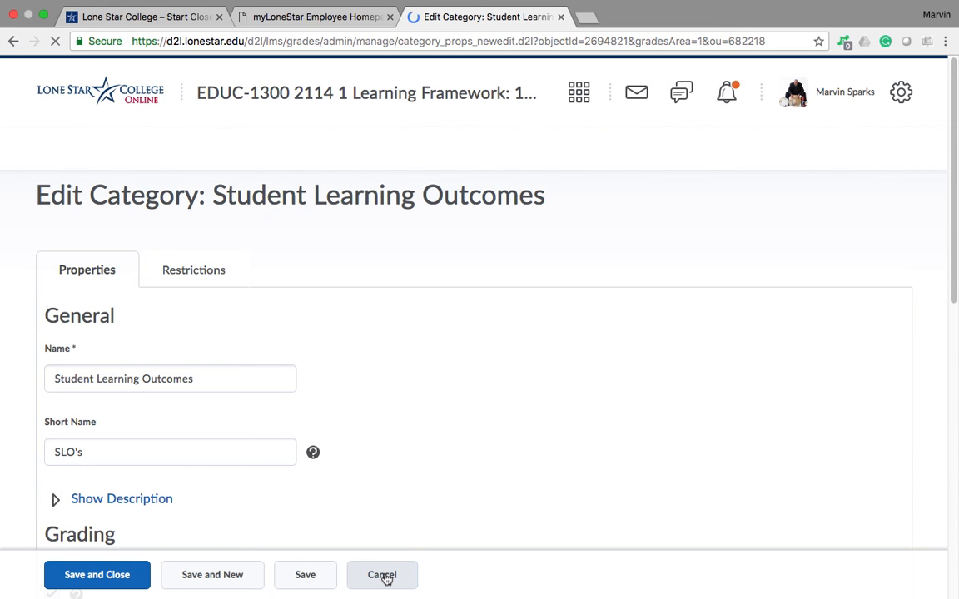
scroll(440, 422, "down", 5)
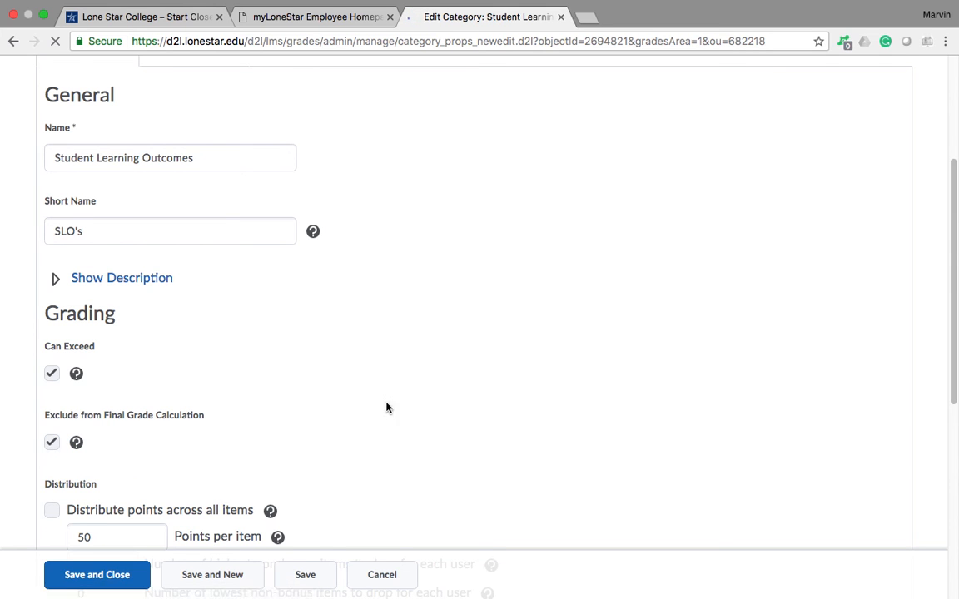
scroll(402, 410, "up", 3)
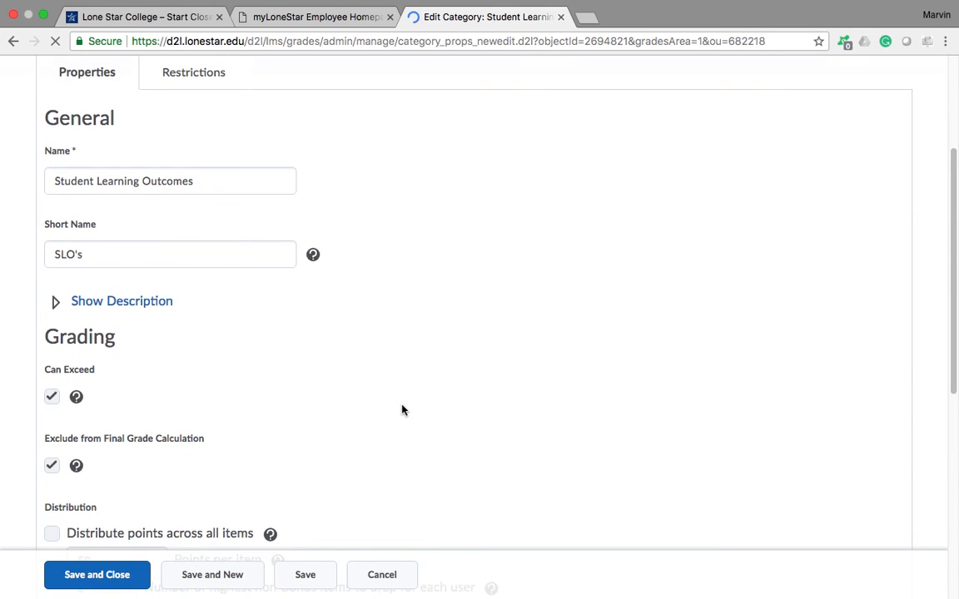
scroll(402, 410, "up", 2)
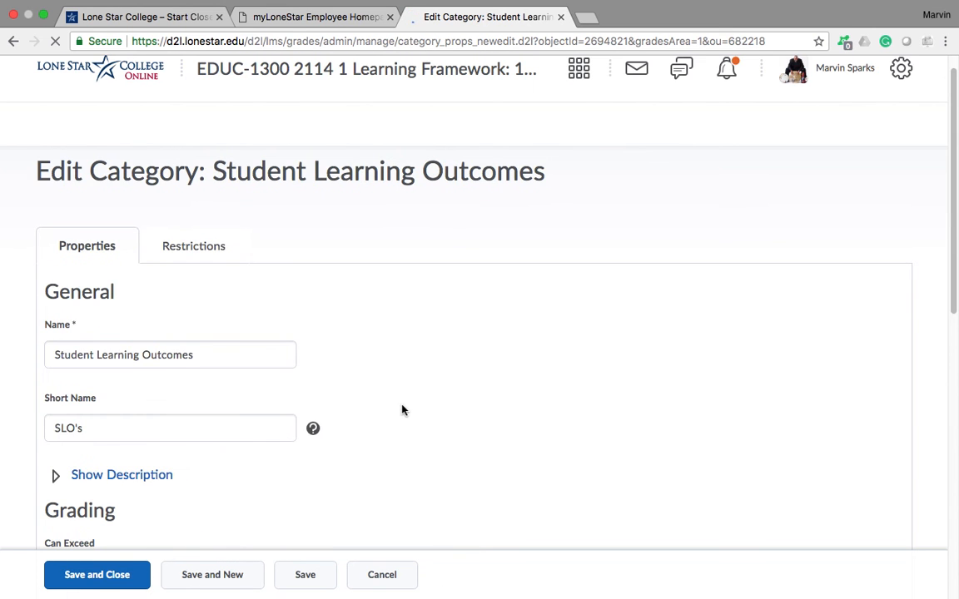
scroll(402, 410, "up", 1)
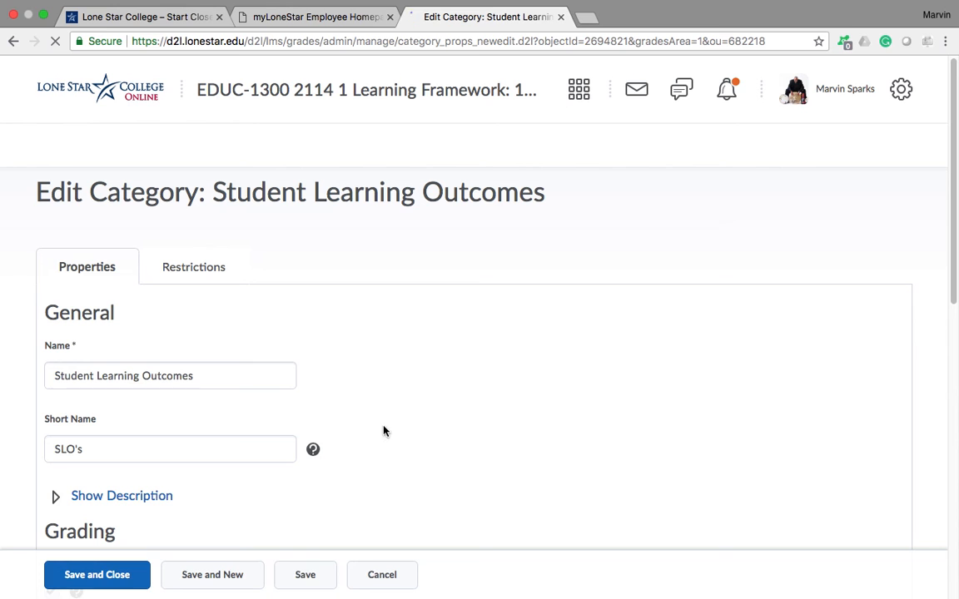
mouse_move(365, 584)
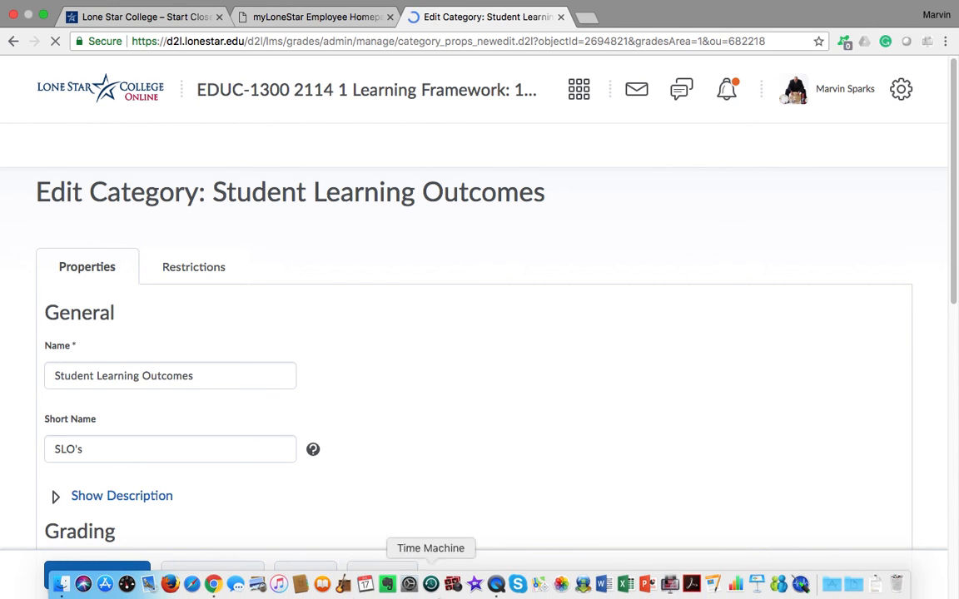